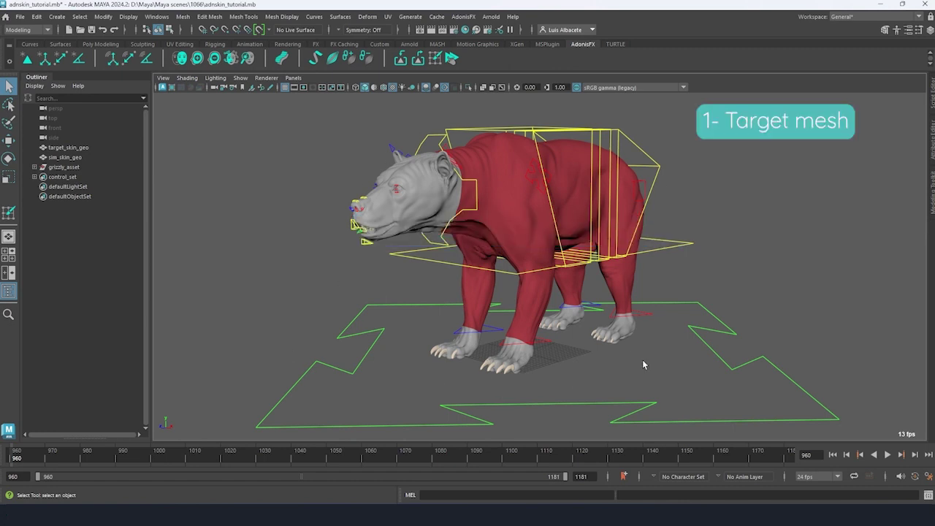
- Highlight target_skin_geo and sim_skin_geo in turn to compare the two meshes, and clear the selection
{"action": "left_click", "coordinate": [81, 149]}
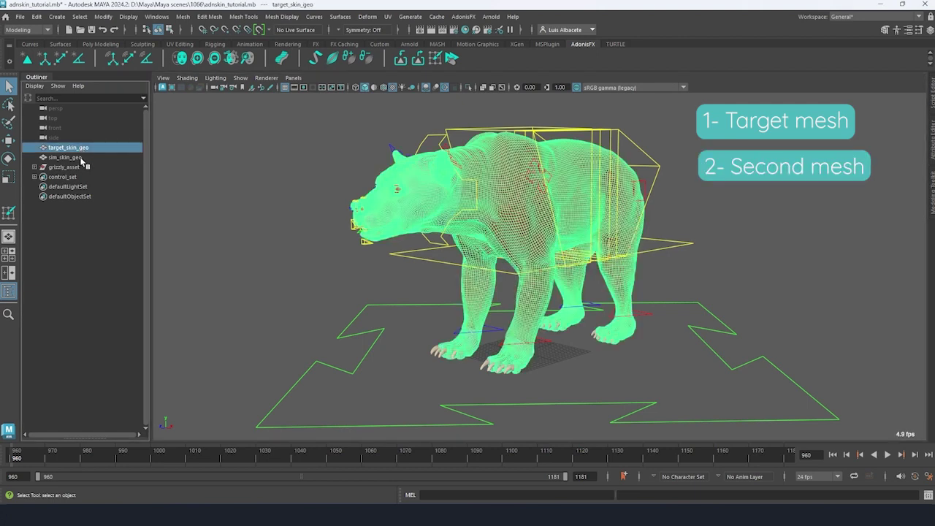
{"action": "left_click", "coordinate": [81, 158]}
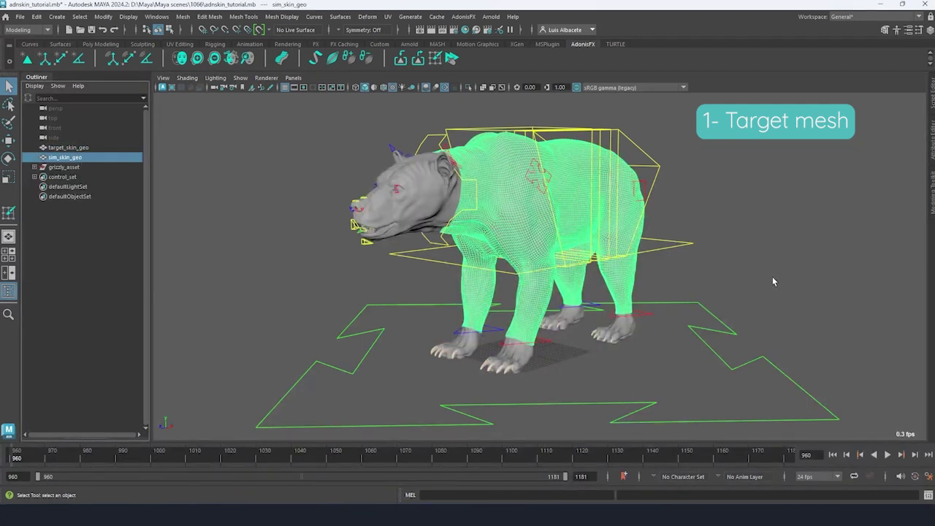
{"action": "left_click", "coordinate": [774, 276]}
- Play the bear animation to compare the two meshes in motion, and return to start frame 960
{"action": "left_click", "coordinate": [887, 454]}
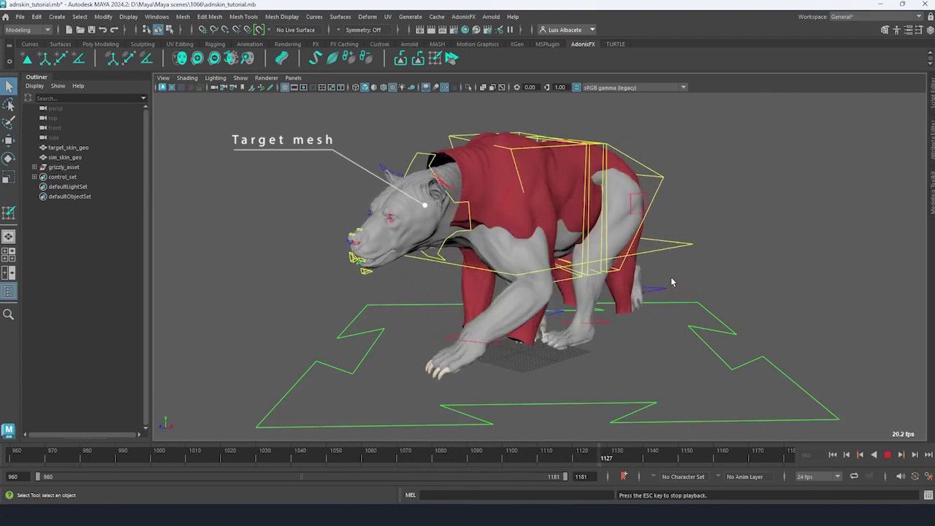
{"action": "left_click", "coordinate": [887, 454]}
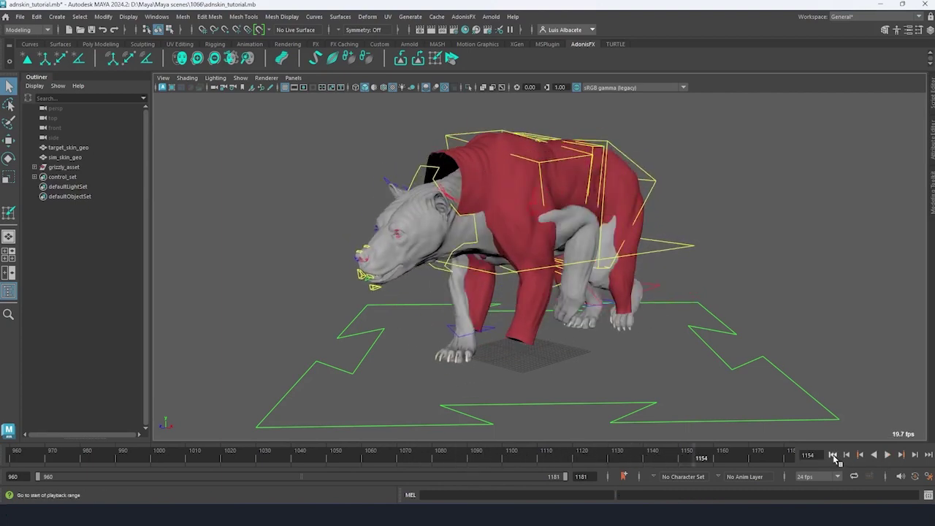
{"action": "left_click", "coordinate": [832, 454]}
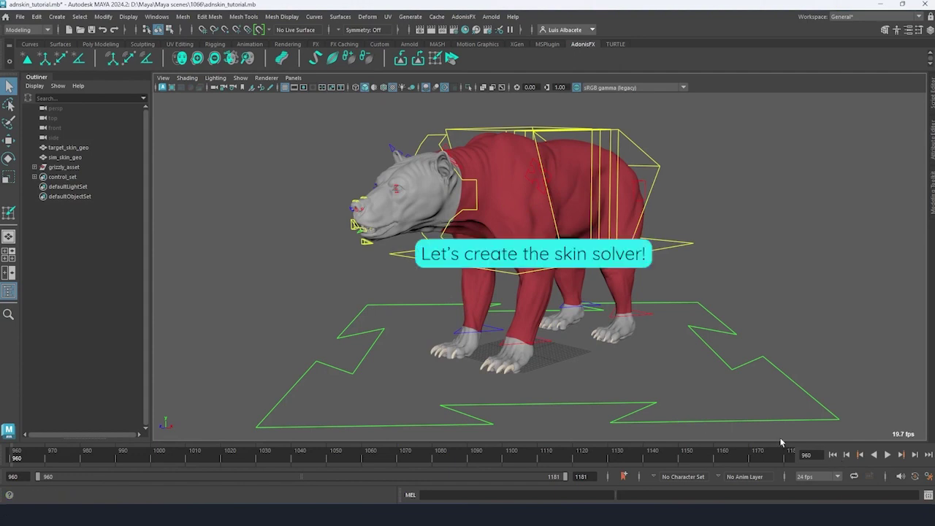
- Create an AdonisFX skin deformer with target_skin_geo as the target and sim_skin_geo as the simulated mesh
{"action": "left_click", "coordinate": [73, 148]}
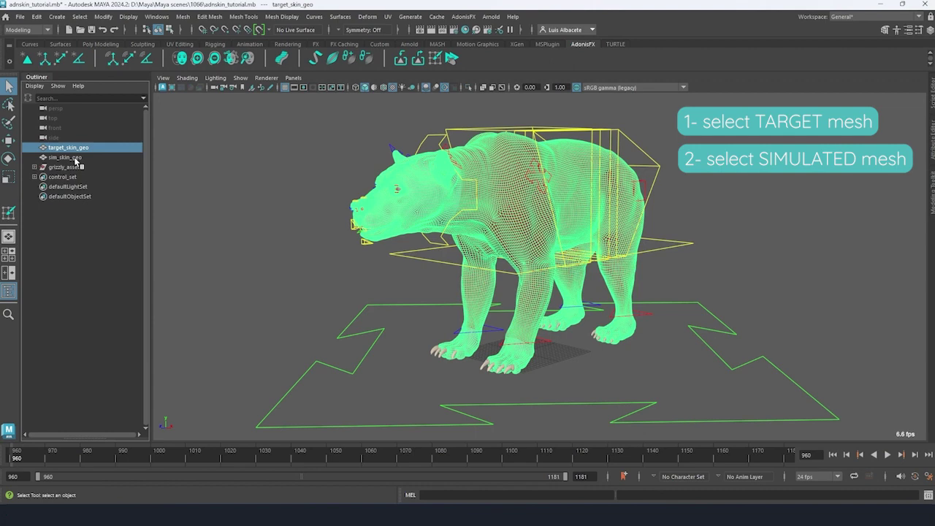
{"action": "left_click", "coordinate": [66, 157], "text": "ctrl"}
{"action": "left_click", "coordinate": [281, 58]}
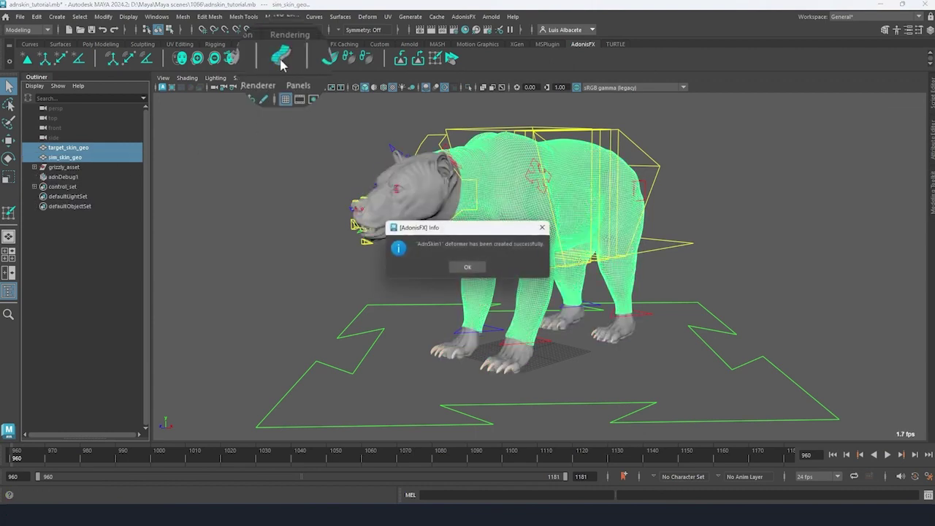
{"action": "left_click", "coordinate": [466, 267]}
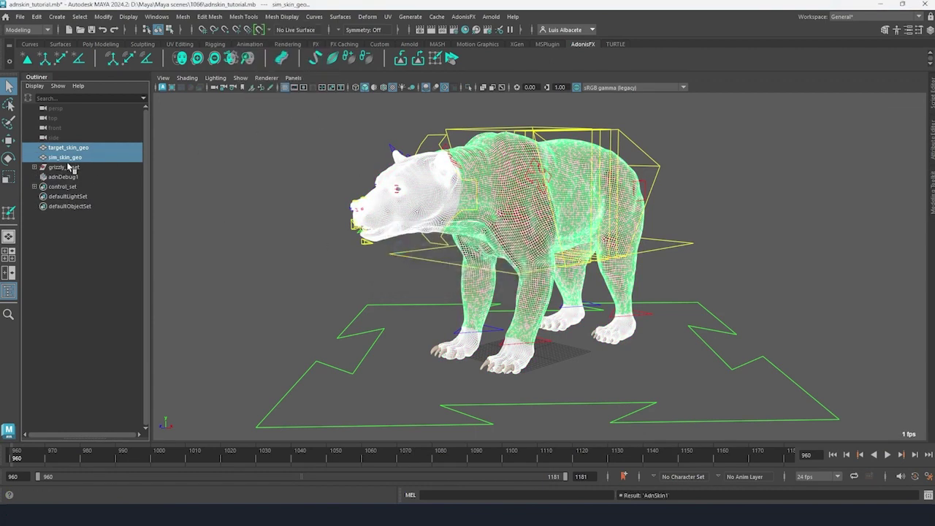
- Isolate sim_skin_geo in the viewport, play the skin simulation to check it, and return to frame 960
{"action": "left_click", "coordinate": [66, 157]}
{"action": "key", "text": "ctrl+1"}
{"action": "left_click", "coordinate": [888, 454]}
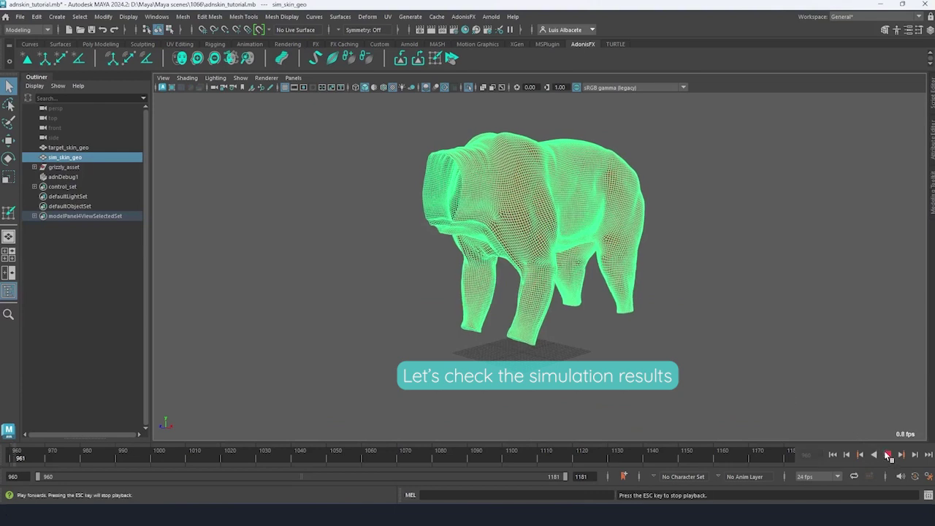
{"action": "left_click", "coordinate": [741, 326]}
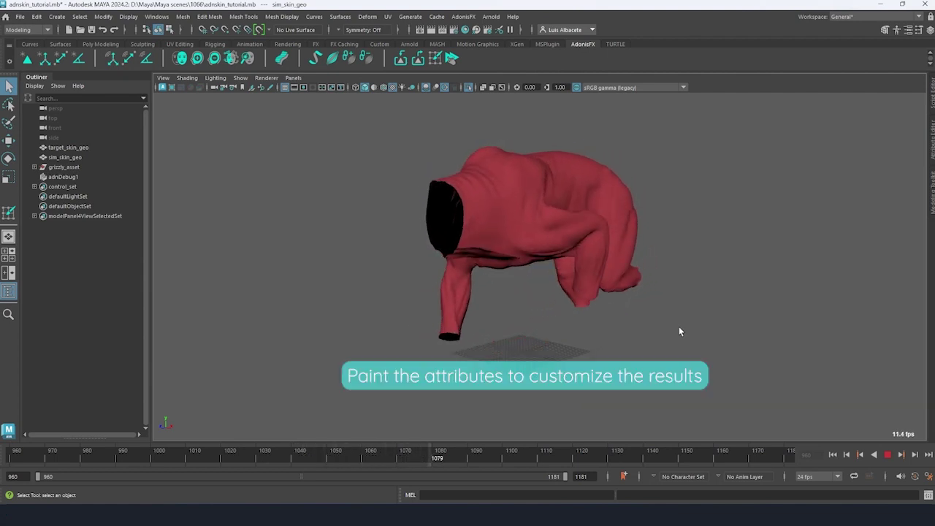
{"action": "left_click", "coordinate": [887, 454]}
{"action": "left_click", "coordinate": [832, 454]}
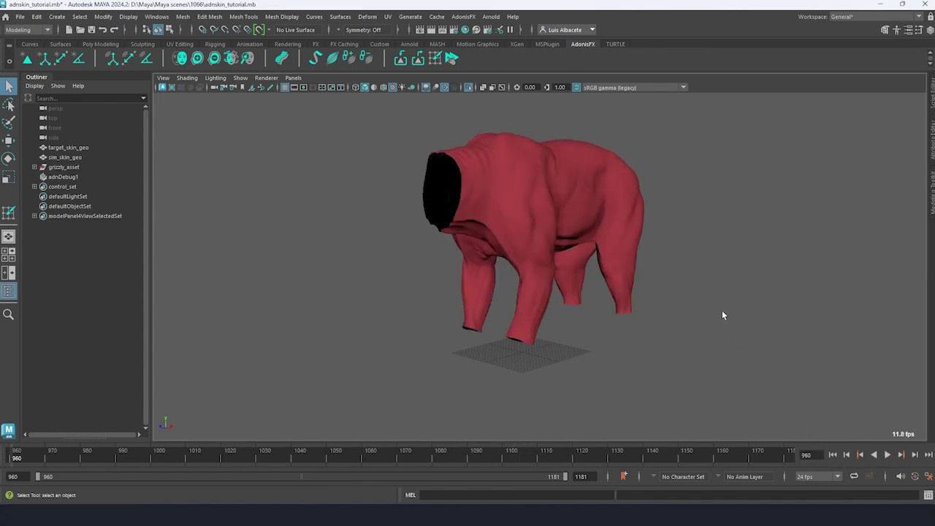
- Open the AdonisFX Paint Tool for sim_skin_geo and place its window clear of the mesh
{"action": "left_click_drag", "start_coordinate": [737, 292], "coordinate": [680, 292], "text": "alt"}
{"action": "middle_click_drag", "start_coordinate": [707, 287], "coordinate": [598, 294], "text": "alt"}
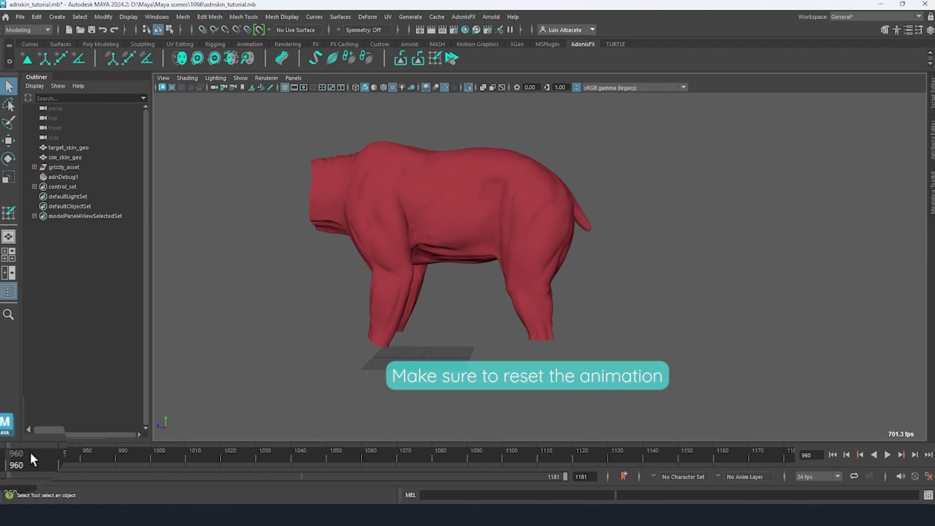
{"action": "left_click", "coordinate": [452, 183]}
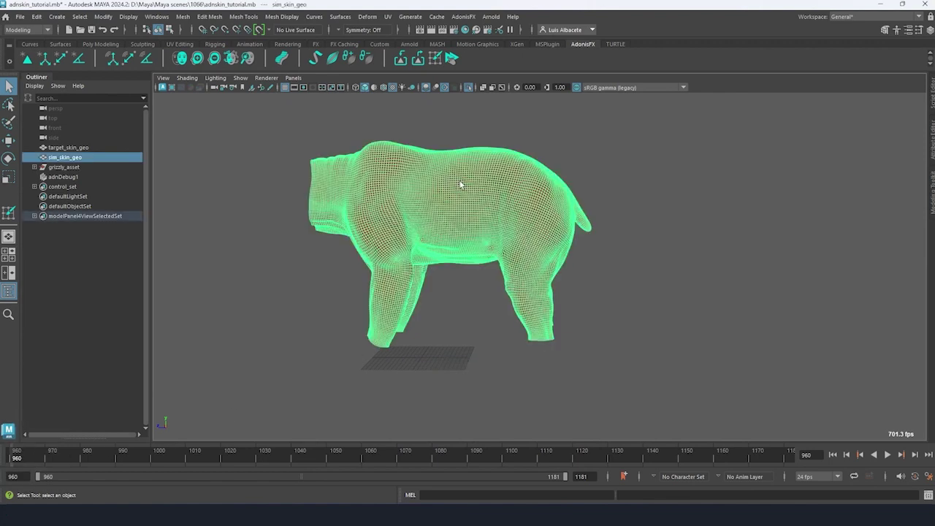
{"action": "left_click", "coordinate": [434, 60]}
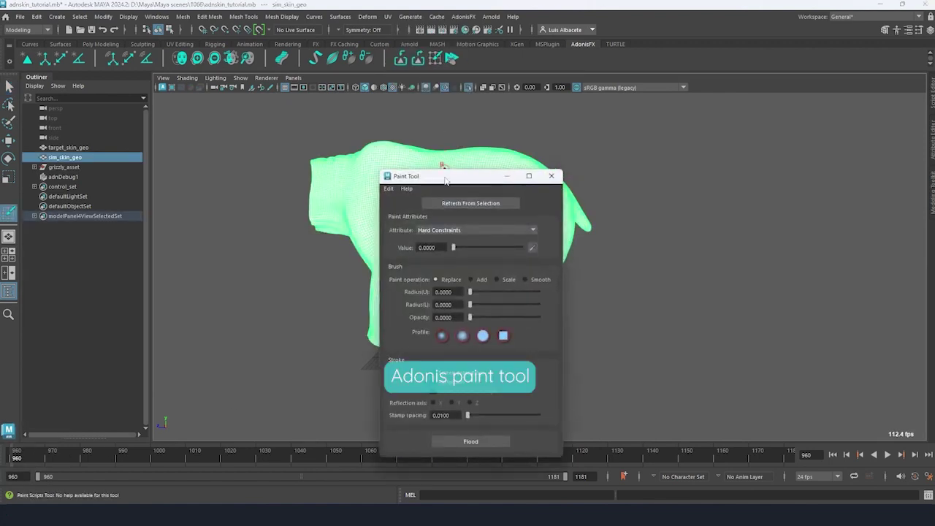
{"action": "mouse_move", "coordinate": [445, 180]}
{"action": "left_mouse_down"}
{"action": "mouse_move", "coordinate": [657, 175]}
{"action": "mouse_move", "coordinate": [705, 119]}
{"action": "left_mouse_up"}
- Flood the Soft Constraints map of sim_skin_geo with a value of 0.2
{"action": "left_click", "coordinate": [675, 174]}
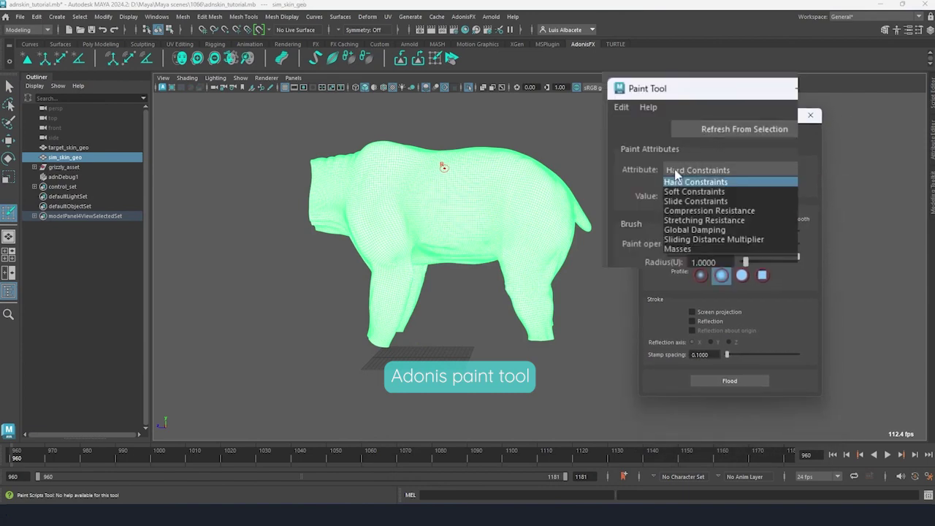
{"action": "left_click", "coordinate": [682, 191]}
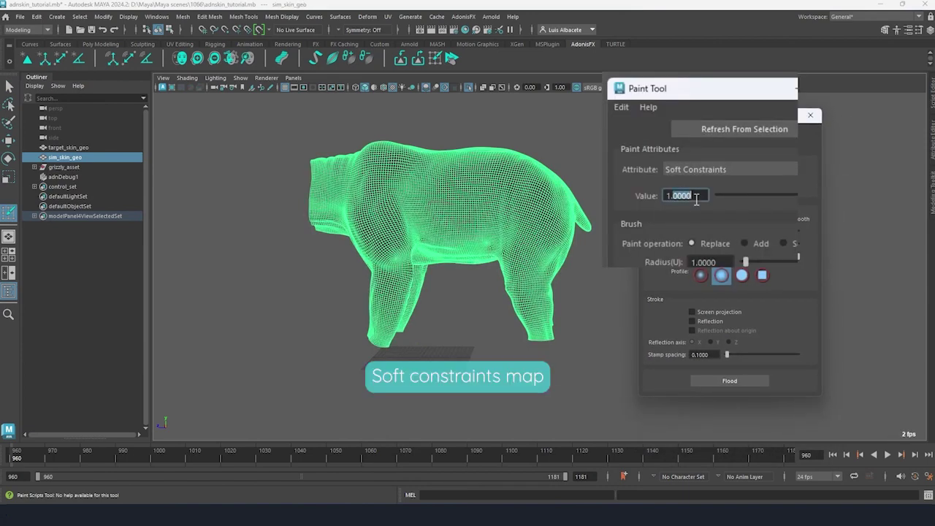
{"action": "type", "text": "0.2"}
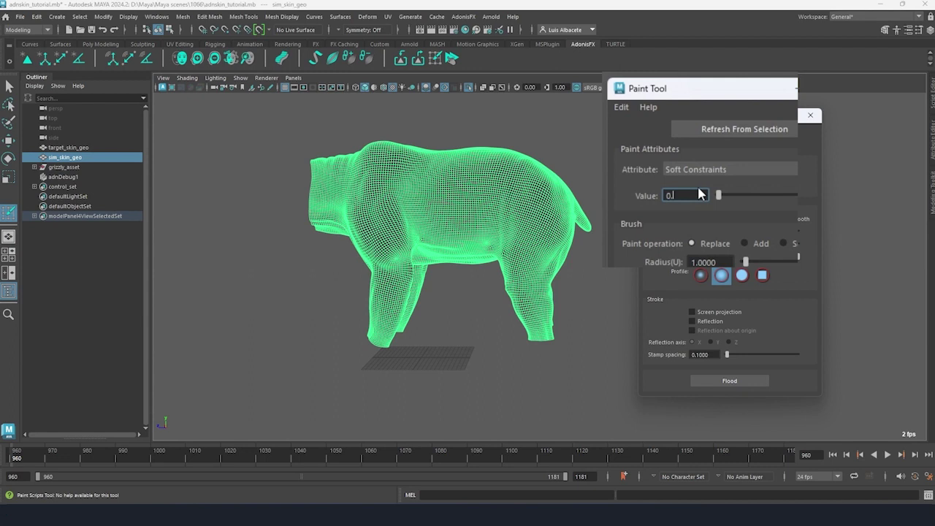
{"action": "key", "text": "Return"}
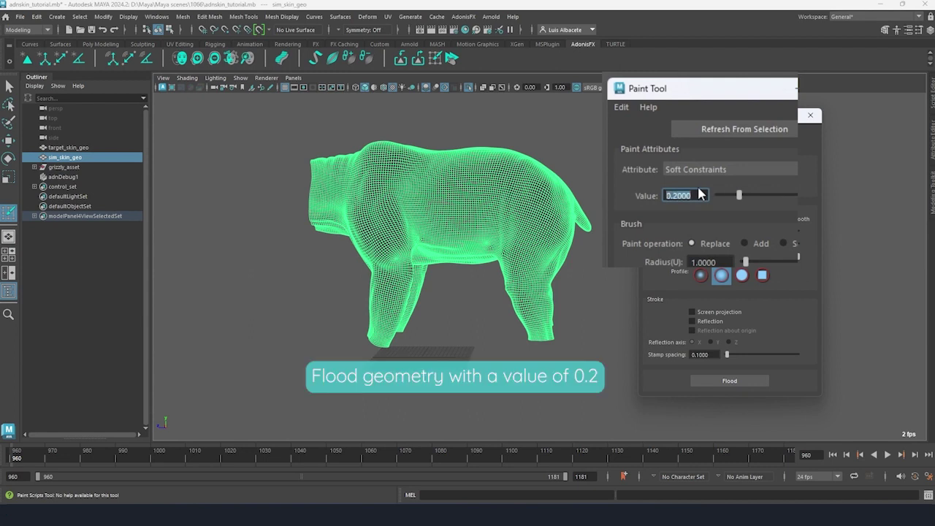
{"action": "left_click", "coordinate": [730, 380]}
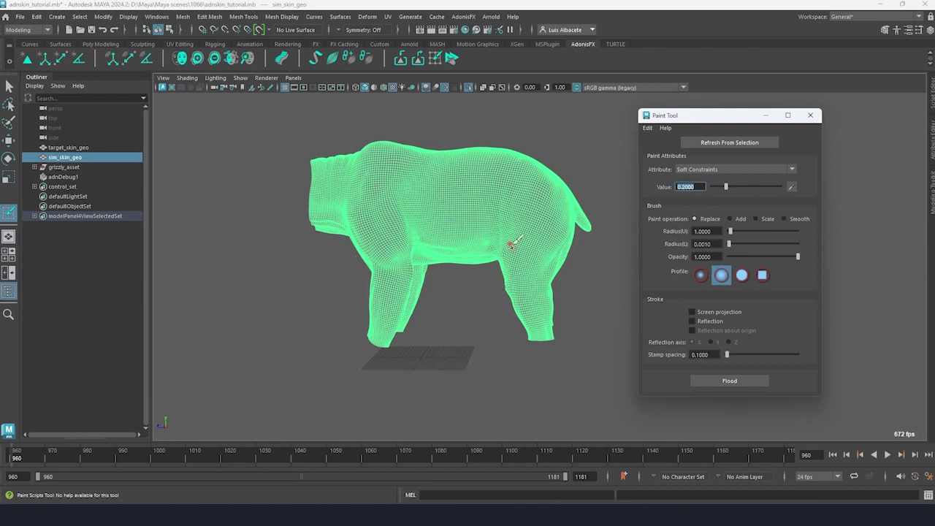
- Flood the Hard Constraints map of sim_skin_geo with a value of 0.35
{"action": "left_click", "coordinate": [685, 173]}
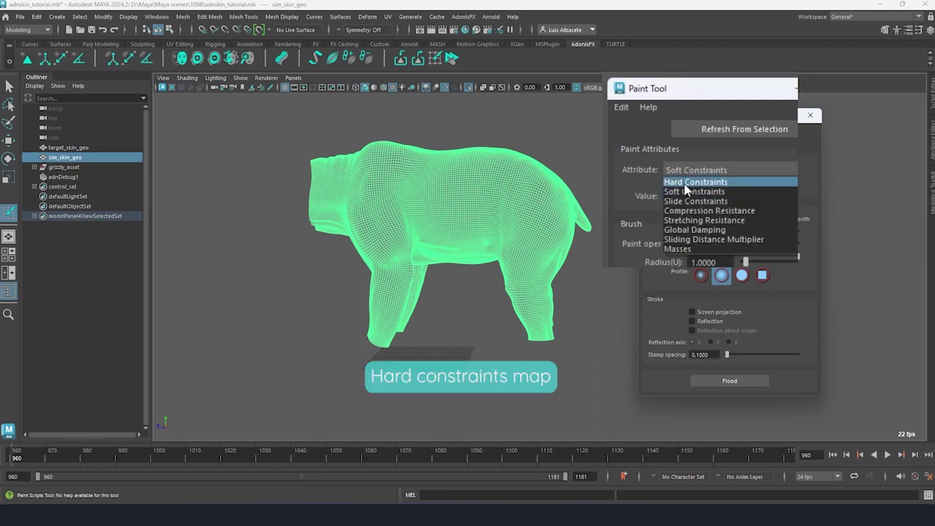
{"action": "left_click", "coordinate": [675, 183]}
{"action": "type", "text": "0.35"}
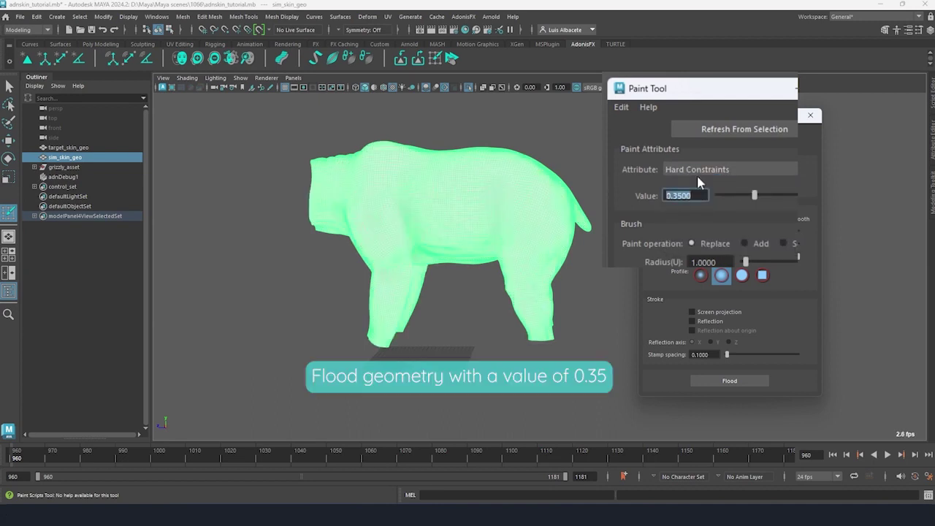
{"action": "left_click", "coordinate": [722, 380]}
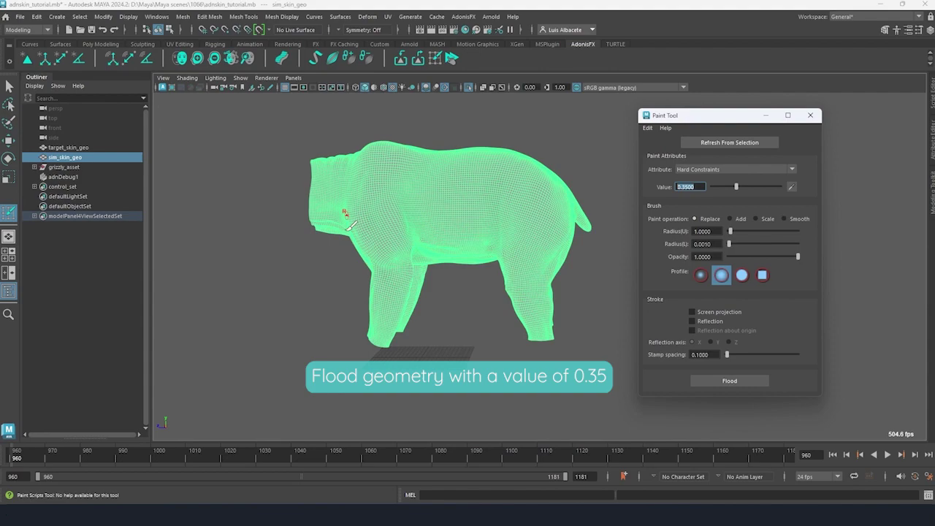
- Paint Hard Constraints with a value of 1 around the open lower ends of the legs, using X-axis reflection
{"action": "mouse_move", "coordinate": [527, 220]}
{"action": "left_mouse_down", "text": "alt"}
{"action": "mouse_move", "coordinate": [512, 182]}
{"action": "mouse_move", "coordinate": [497, 273]}
{"action": "left_mouse_up", "text": "alt"}
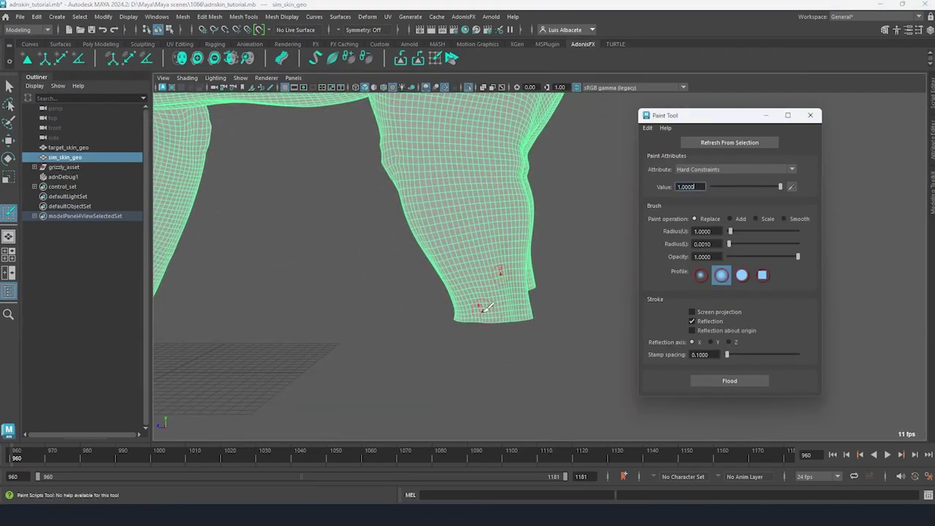
{"action": "left_click_drag", "start_coordinate": [480, 309], "coordinate": [546, 305]}
{"action": "left_click_drag", "start_coordinate": [419, 297], "coordinate": [465, 296]}
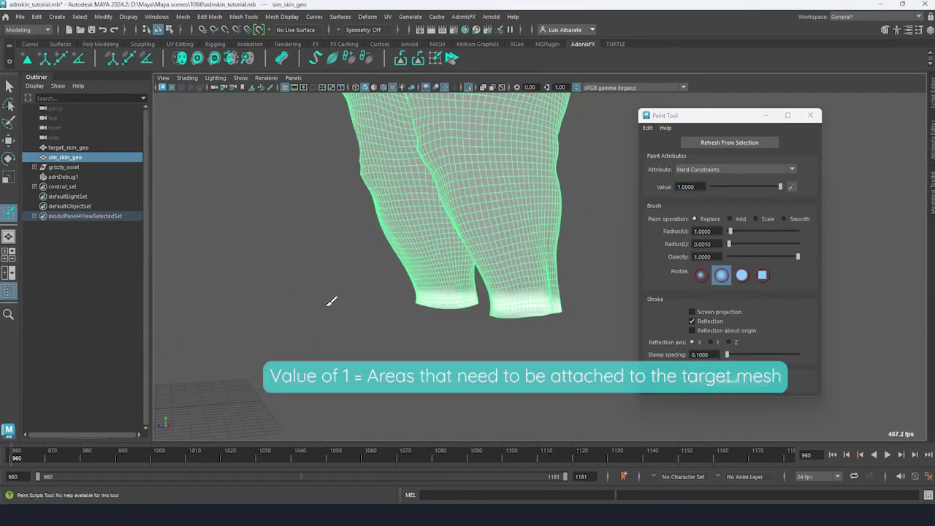
{"action": "left_click_drag", "start_coordinate": [331, 302], "coordinate": [409, 292], "text": "alt"}
{"action": "mouse_move", "coordinate": [264, 307]}
{"action": "left_mouse_down"}
{"action": "mouse_move", "coordinate": [375, 338]}
{"action": "mouse_move", "coordinate": [365, 340]}
{"action": "left_mouse_up"}
{"action": "mouse_move", "coordinate": [422, 346]}
{"action": "left_mouse_down"}
{"action": "mouse_move", "coordinate": [448, 345]}
{"action": "mouse_move", "coordinate": [400, 321]}
{"action": "mouse_move", "coordinate": [412, 315]}
{"action": "left_mouse_up"}
- Paint Hard Constraints with a value of 1 around the neck opening and smooth the whole map with a flood
{"action": "mouse_move", "coordinate": [412, 316]}
{"action": "left_mouse_down", "text": "alt"}
{"action": "mouse_move", "coordinate": [433, 302]}
{"action": "mouse_move", "coordinate": [401, 244]}
{"action": "left_mouse_up", "text": "alt"}
{"action": "middle_click_drag", "start_coordinate": [401, 244], "coordinate": [431, 309], "text": "alt"}
{"action": "left_click_drag", "start_coordinate": [367, 177], "coordinate": [378, 213]}
{"action": "left_click_drag", "start_coordinate": [385, 338], "coordinate": [377, 239], "text": "alt"}
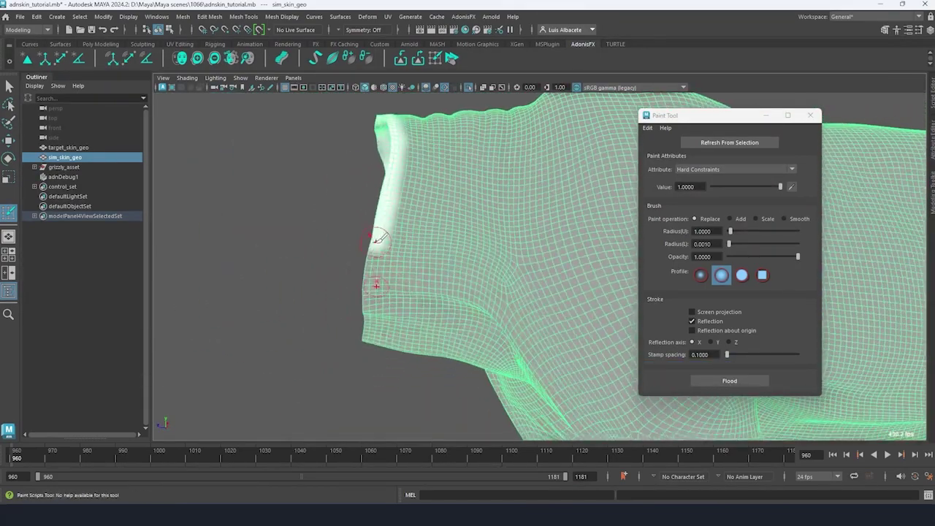
{"action": "mouse_move", "coordinate": [377, 323]}
{"action": "left_mouse_down", "text": "alt"}
{"action": "mouse_move", "coordinate": [384, 306]}
{"action": "mouse_move", "coordinate": [473, 272]}
{"action": "left_mouse_up", "text": "alt"}
{"action": "scroll", "coordinate": [298, 294], "scroll_direction": "down", "scroll_amount": 3}
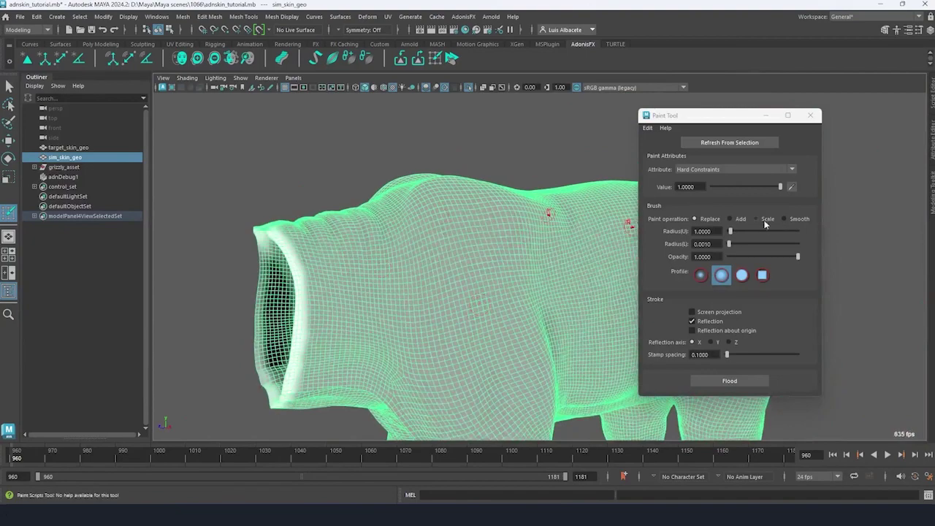
{"action": "left_click", "coordinate": [787, 221]}
{"action": "left_click", "coordinate": [729, 380]}
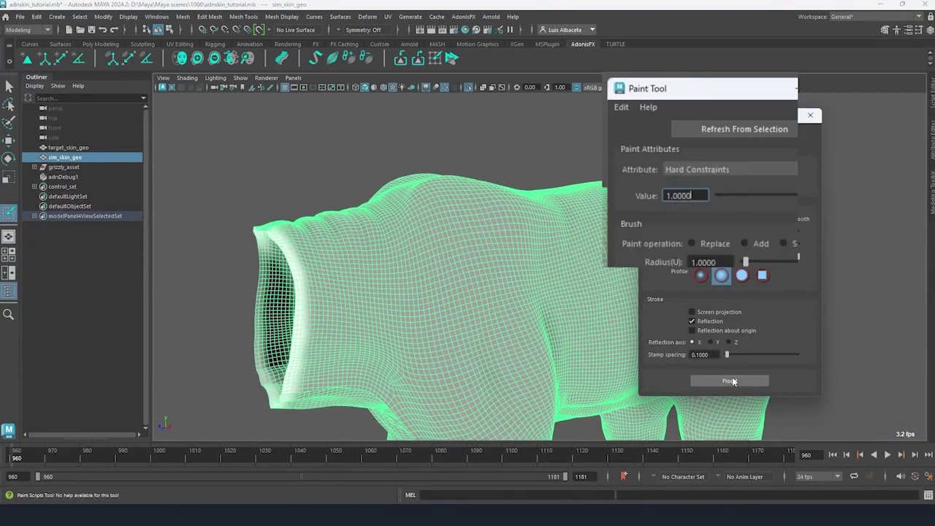
- Paint the Slide Constraints map with a value of 0.8 over the shoulder areas, using X-axis reflection
{"action": "left_click", "coordinate": [703, 173]}
{"action": "left_click", "coordinate": [701, 202]}
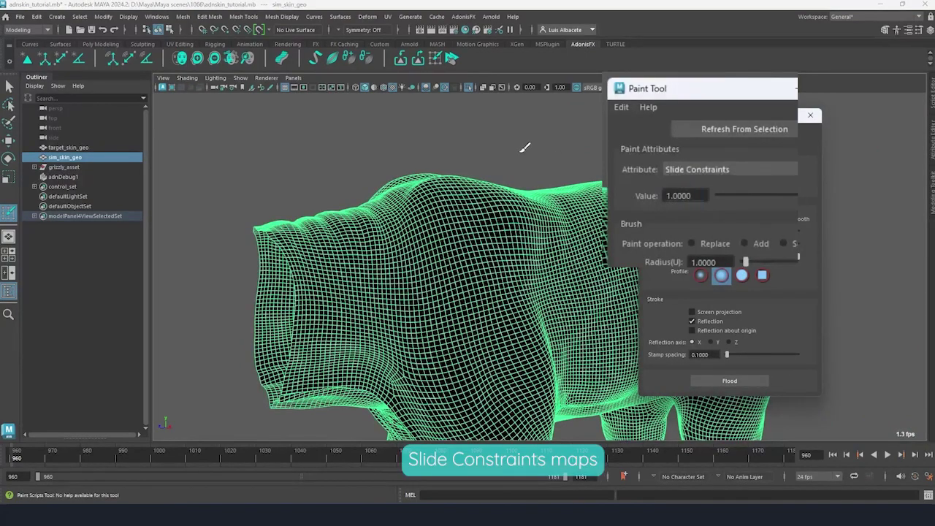
{"action": "left_click_drag", "start_coordinate": [525, 148], "coordinate": [567, 171], "text": "alt"}
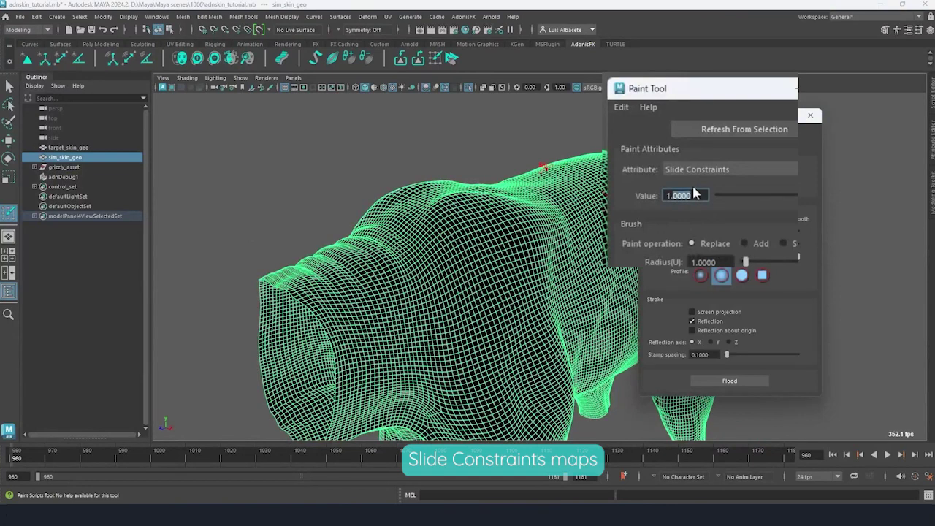
{"action": "type", "text": "1"}
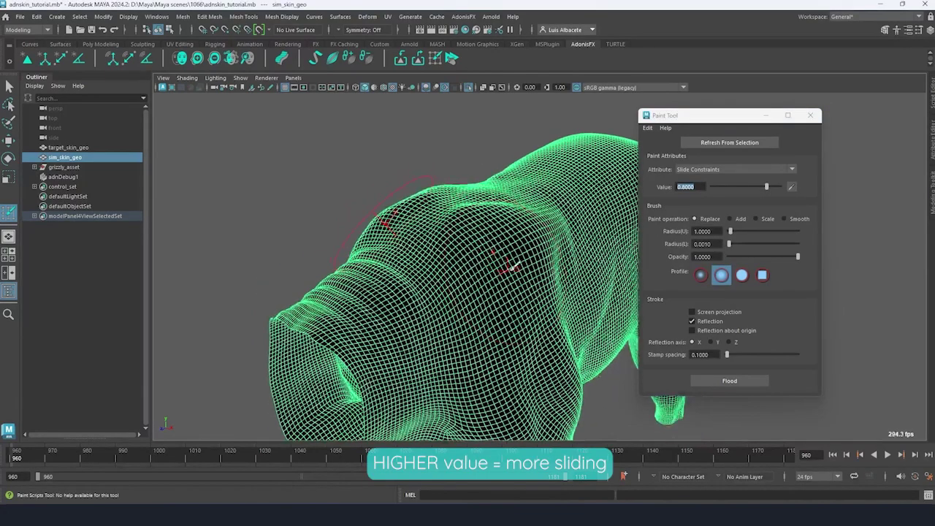
{"action": "mouse_move", "coordinate": [513, 264]}
{"action": "left_mouse_down"}
{"action": "mouse_move", "coordinate": [534, 264]}
{"action": "mouse_move", "coordinate": [524, 279]}
{"action": "mouse_move", "coordinate": [440, 279]}
{"action": "mouse_move", "coordinate": [465, 265]}
{"action": "mouse_move", "coordinate": [497, 284]}
{"action": "mouse_move", "coordinate": [432, 351]}
{"action": "mouse_move", "coordinate": [450, 355]}
{"action": "mouse_move", "coordinate": [515, 328]}
{"action": "left_mouse_up"}
- Paint Slide Constraints with a value of 0.8 on the hind legs and smooth the map with a flood
{"action": "middle_click_drag", "start_coordinate": [515, 328], "coordinate": [423, 346], "text": "alt"}
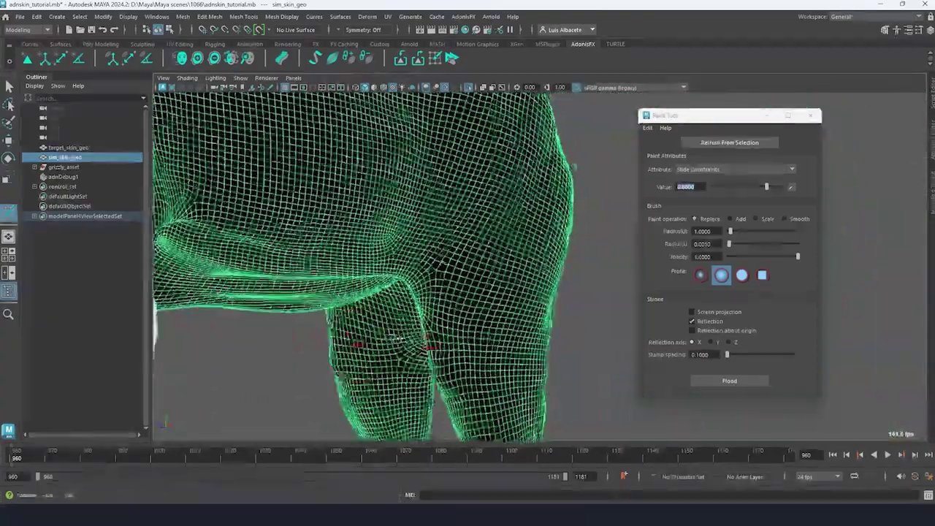
{"action": "left_click_drag", "start_coordinate": [423, 346], "coordinate": [449, 379], "text": "alt"}
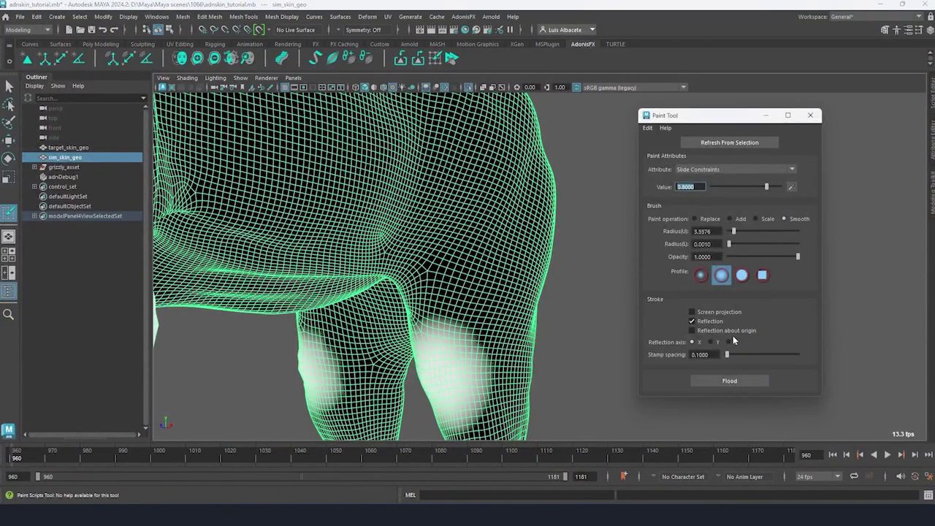
{"action": "left_click", "coordinate": [724, 381]}
- Flood the Sliding Distance Multiplier map of sim_skin_geo with a value of 0
{"action": "left_click", "coordinate": [716, 171]}
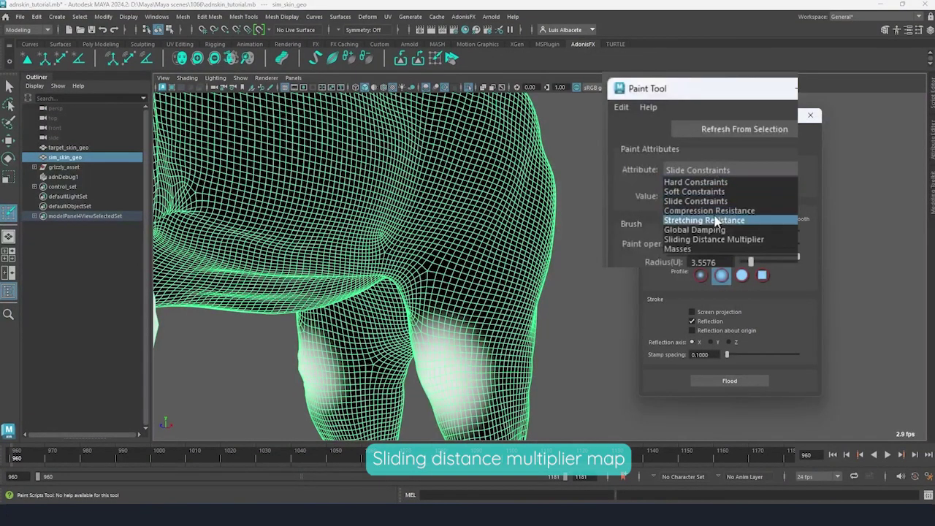
{"action": "left_click", "coordinate": [713, 239]}
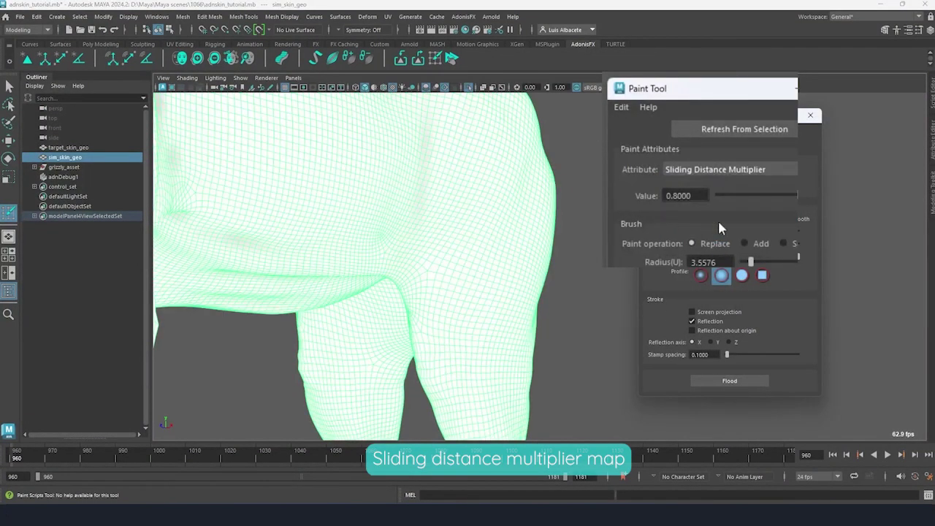
{"action": "left_click", "coordinate": [722, 195]}
{"action": "left_click", "coordinate": [717, 383]}
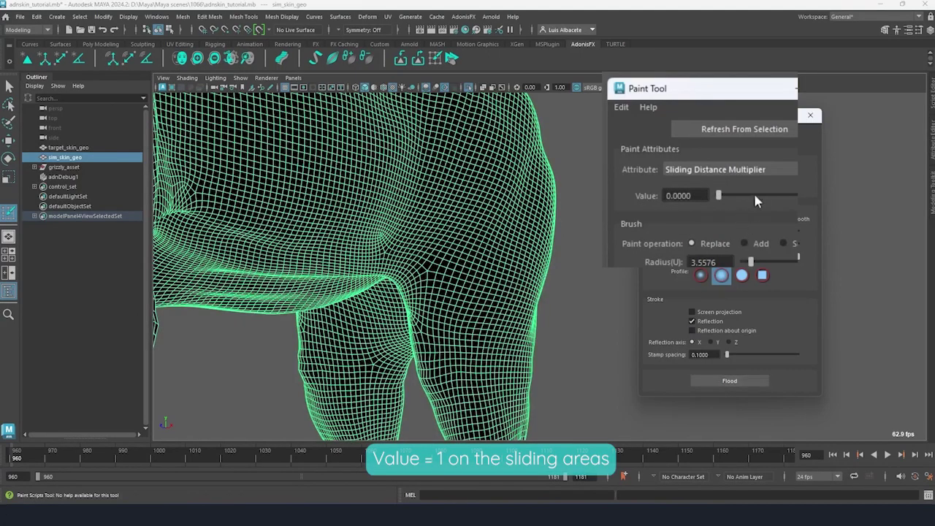
- Paint the Sliding Distance Multiplier map with a value of 1 over the shoulder areas and upper front legs, using X-axis reflection
{"action": "mouse_move", "coordinate": [499, 182]}
{"action": "left_mouse_down", "text": "alt"}
{"action": "mouse_move", "coordinate": [430, 209]}
{"action": "mouse_move", "coordinate": [505, 292]}
{"action": "mouse_move", "coordinate": [517, 291]}
{"action": "left_mouse_up", "text": "alt"}
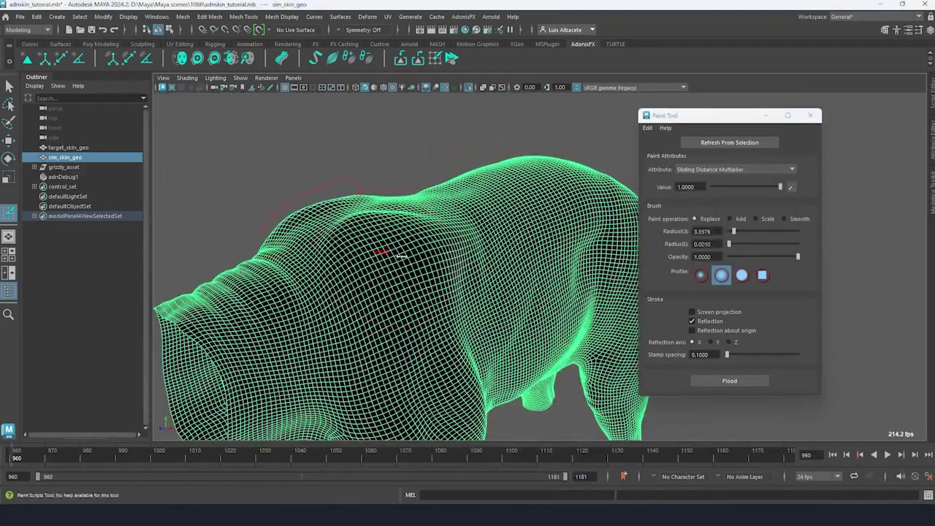
{"action": "mouse_move", "coordinate": [401, 255]}
{"action": "left_mouse_down"}
{"action": "mouse_move", "coordinate": [450, 272]}
{"action": "mouse_move", "coordinate": [342, 279]}
{"action": "mouse_move", "coordinate": [256, 309]}
{"action": "left_mouse_up"}
{"action": "left_click_drag", "start_coordinate": [386, 291], "coordinate": [411, 161], "text": "alt"}
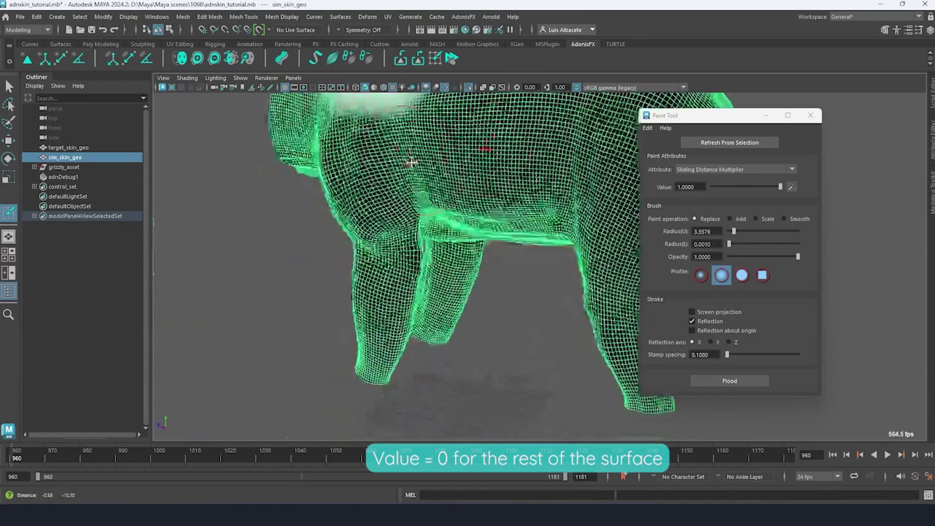
{"action": "scroll", "coordinate": [387, 234], "scroll_direction": "up", "scroll_amount": 3}
{"action": "left_click_drag", "start_coordinate": [344, 250], "coordinate": [353, 248]}
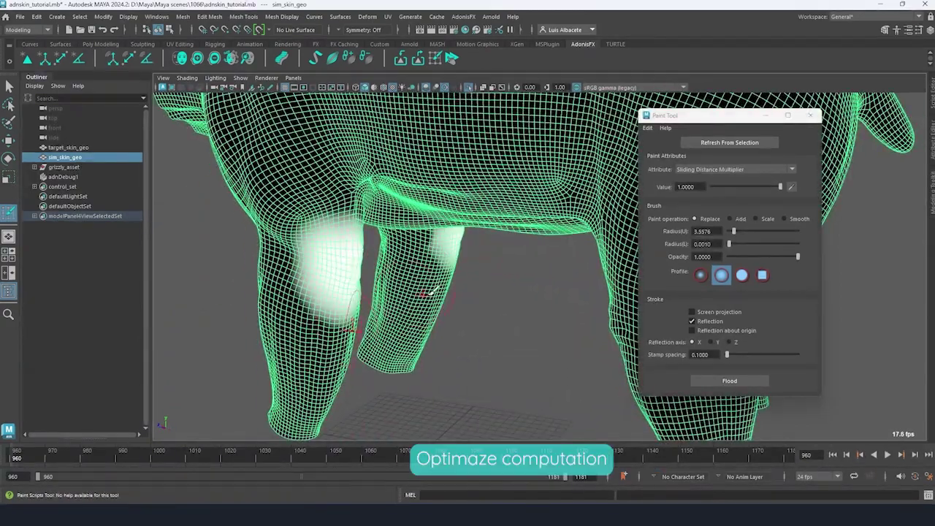
- Paint the Sliding Distance Multiplier map with a value of 1 on the hind legs and close the Paint Tool
{"action": "left_click_drag", "start_coordinate": [430, 294], "coordinate": [555, 292], "text": "alt"}
{"action": "middle_click_drag", "start_coordinate": [585, 292], "coordinate": [473, 270], "text": "alt"}
{"action": "left_click_drag", "start_coordinate": [472, 269], "coordinate": [473, 272]}
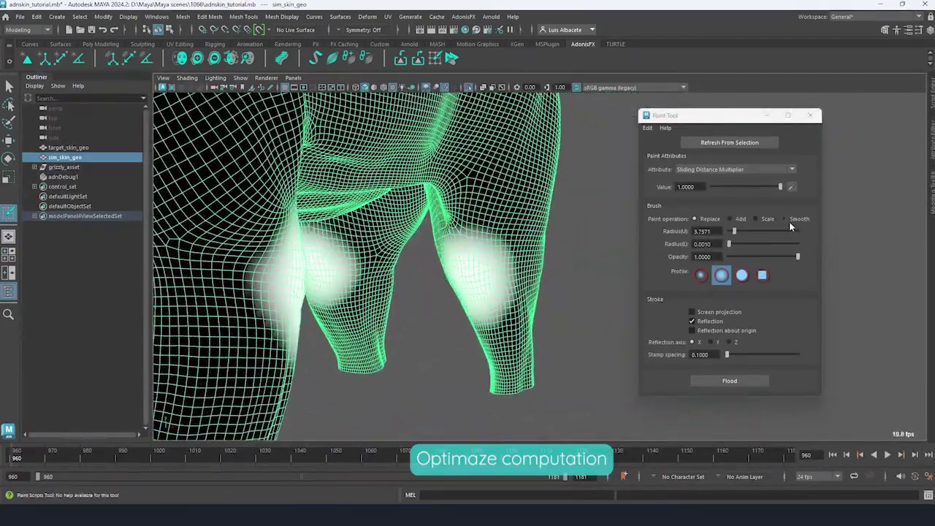
{"action": "left_click", "coordinate": [809, 115]}
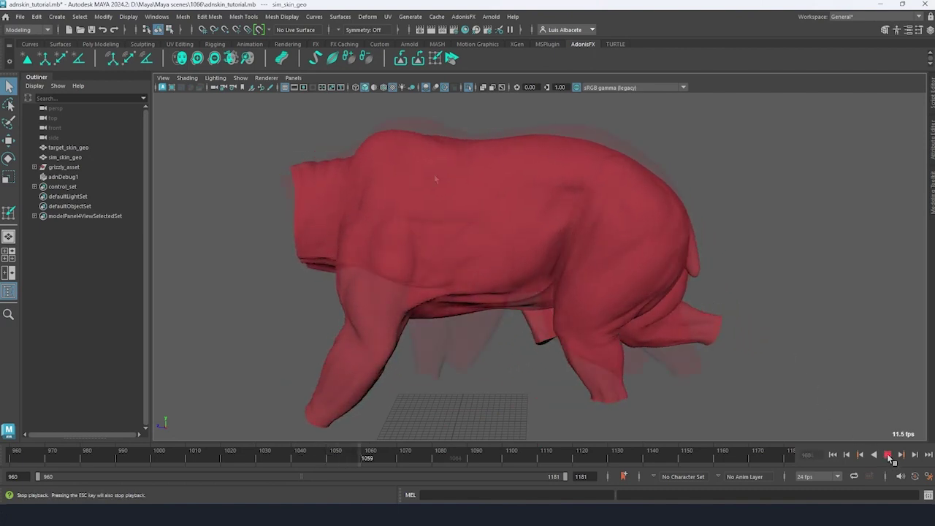
- Examine the simulated skin's wrinkles around the front shoulder in close-up at frame 1086
{"action": "right_click_drag", "start_coordinate": [435, 179], "coordinate": [488, 252], "text": "alt"}
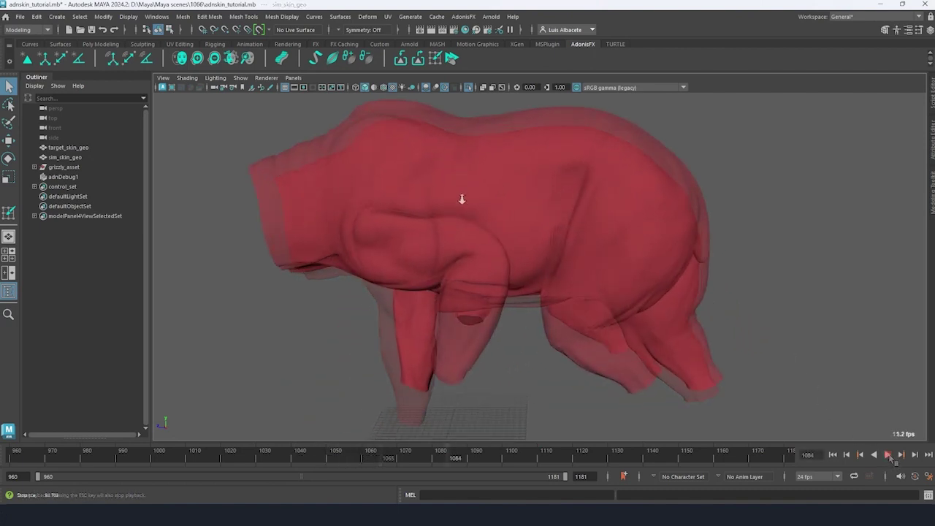
{"action": "left_click_drag", "start_coordinate": [487, 252], "coordinate": [438, 216], "text": "alt"}
{"action": "middle_click_drag", "start_coordinate": [438, 216], "coordinate": [557, 245], "text": "alt"}
{"action": "right_click_drag", "start_coordinate": [547, 256], "coordinate": [504, 275], "text": "alt"}
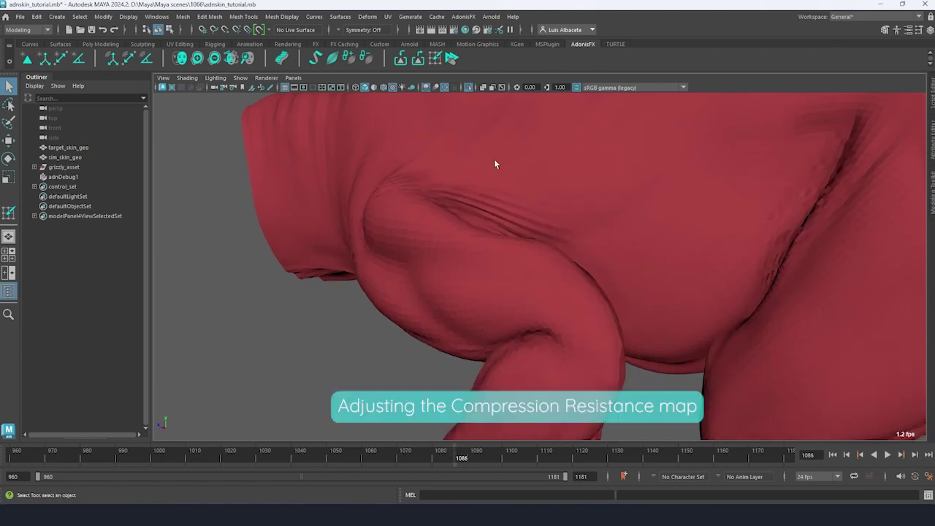
- Return to frame 960 and paint sim_skin_geo's Compression Resistance map with a value of 0.2 over the wrinkling area behind the shoulder
{"action": "left_click", "coordinate": [562, 200]}
{"action": "left_click", "coordinate": [833, 457]}
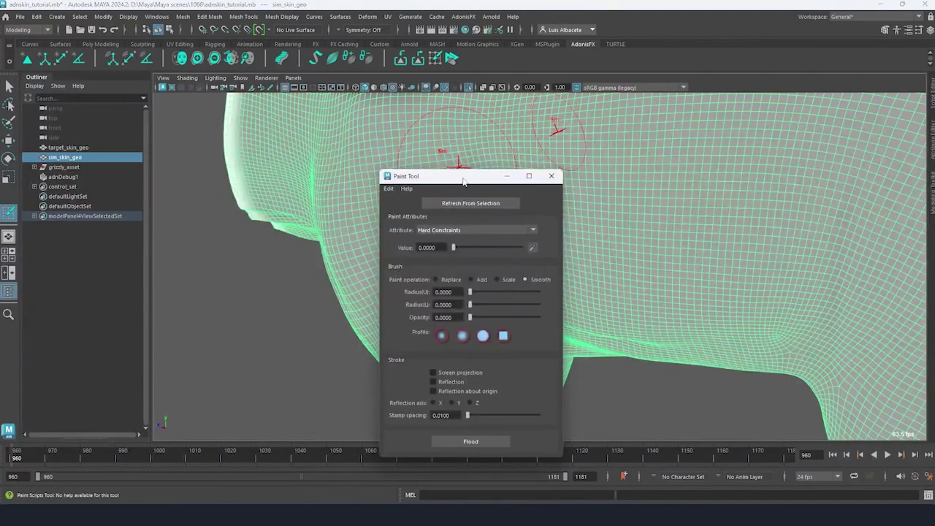
{"action": "mouse_move", "coordinate": [463, 181]}
{"action": "left_mouse_down"}
{"action": "mouse_move", "coordinate": [286, 153]}
{"action": "mouse_move", "coordinate": [202, 103]}
{"action": "left_mouse_up"}
{"action": "left_click", "coordinate": [245, 182]}
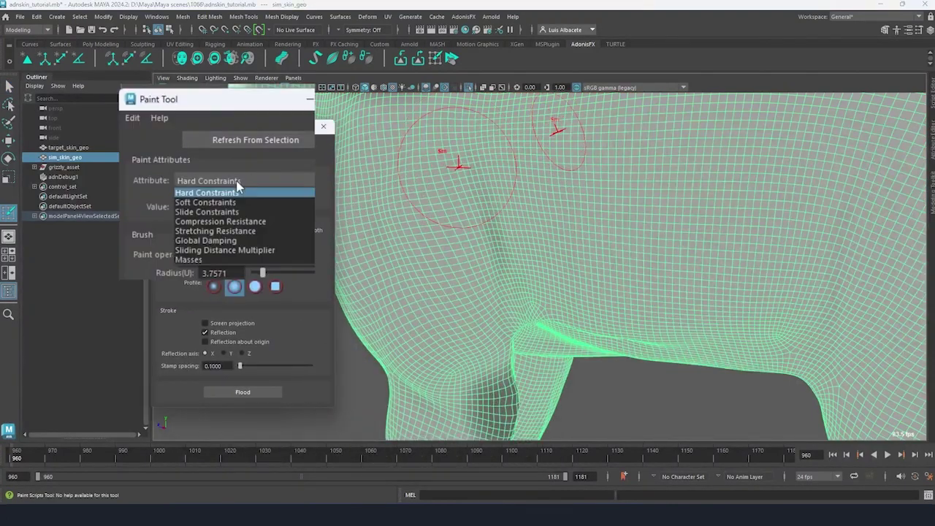
{"action": "left_click", "coordinate": [219, 221]}
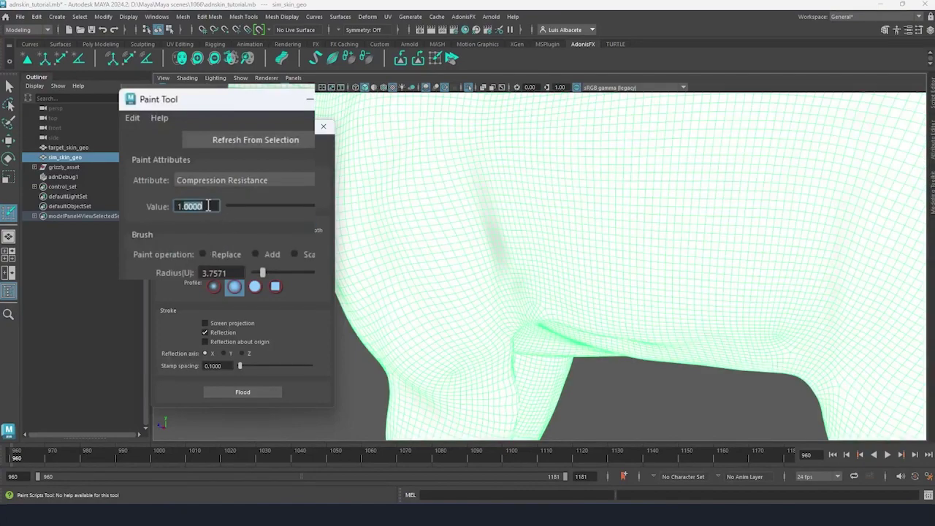
{"action": "type", "text": "0.2"}
{"action": "key", "text": "Return"}
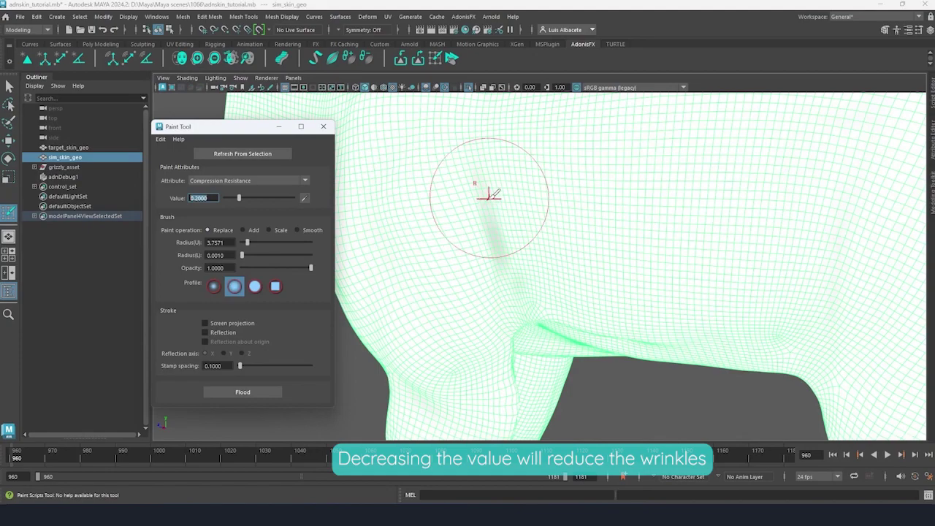
{"action": "mouse_move", "coordinate": [488, 195]}
{"action": "left_mouse_down"}
{"action": "mouse_move", "coordinate": [501, 267]}
{"action": "mouse_move", "coordinate": [484, 215]}
{"action": "mouse_move", "coordinate": [534, 296]}
{"action": "mouse_move", "coordinate": [507, 272]}
{"action": "left_mouse_up"}
- Play the simulation up to frame 1086 and deselect the skin to inspect the shoulder wrinkles
{"action": "left_click", "coordinate": [886, 454]}
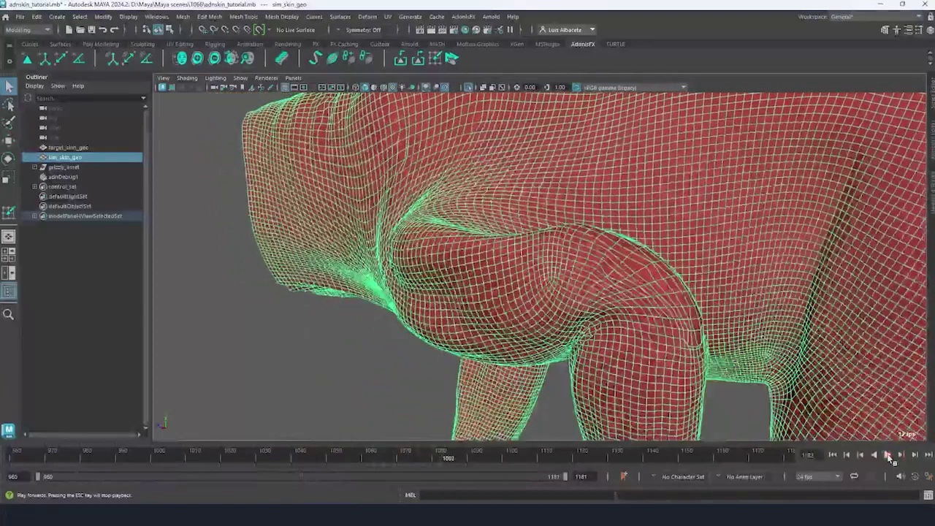
{"action": "left_click", "coordinate": [887, 454]}
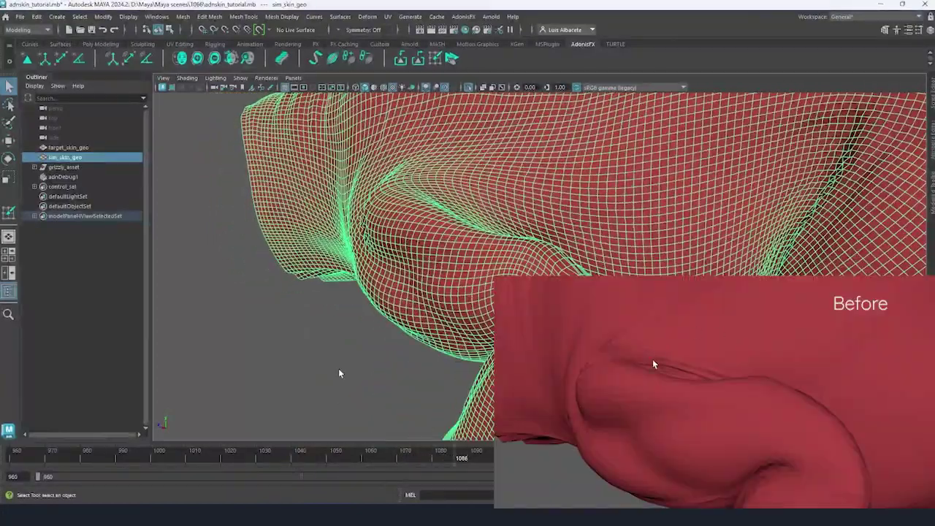
{"action": "left_click", "coordinate": [339, 369]}
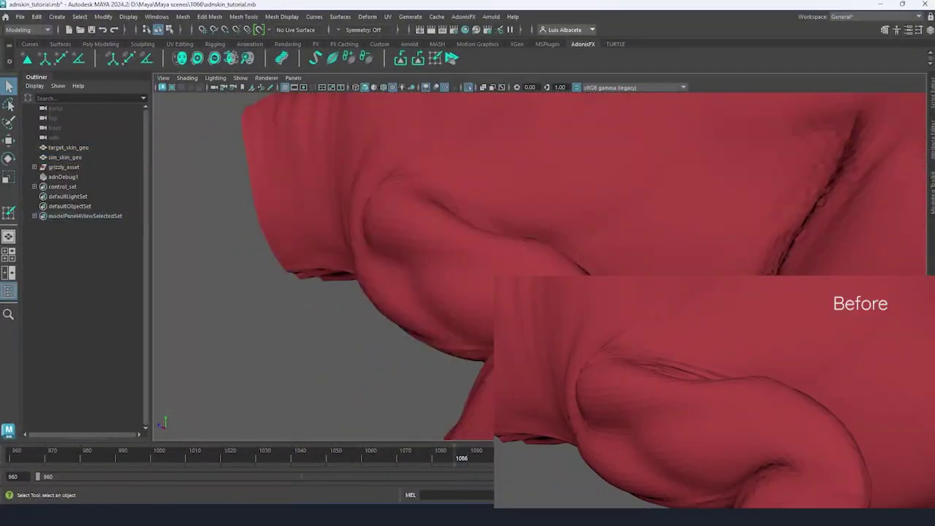
- Resume the simulation playback from frame 1086 with the bear's whole body in view
{"action": "right_click_drag", "start_coordinate": [701, 292], "coordinate": [603, 190], "text": "alt"}
{"action": "middle_click_drag", "start_coordinate": [676, 225], "coordinate": [632, 215], "text": "alt"}
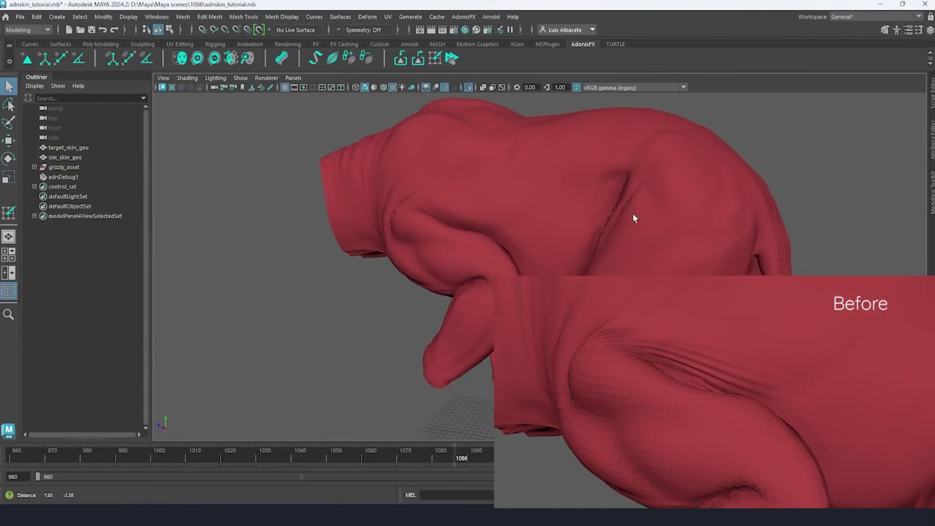
{"action": "left_click", "coordinate": [886, 454]}
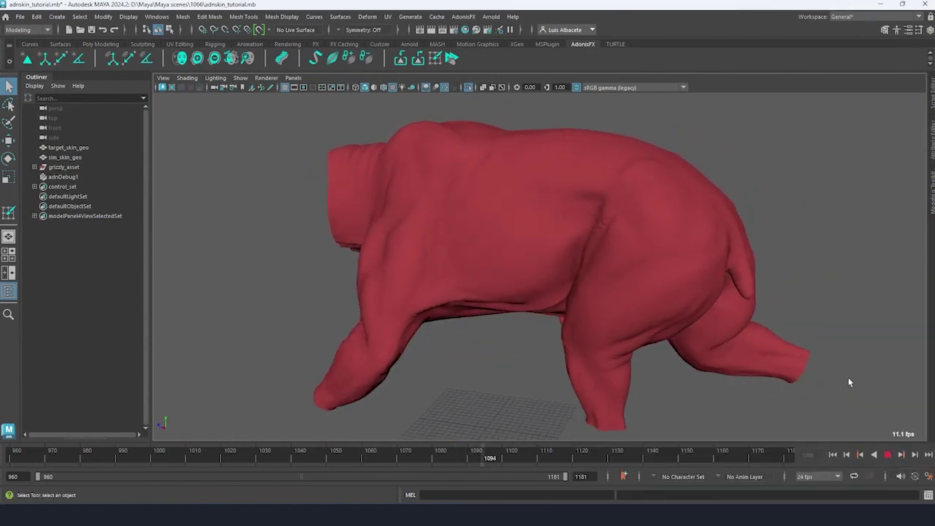